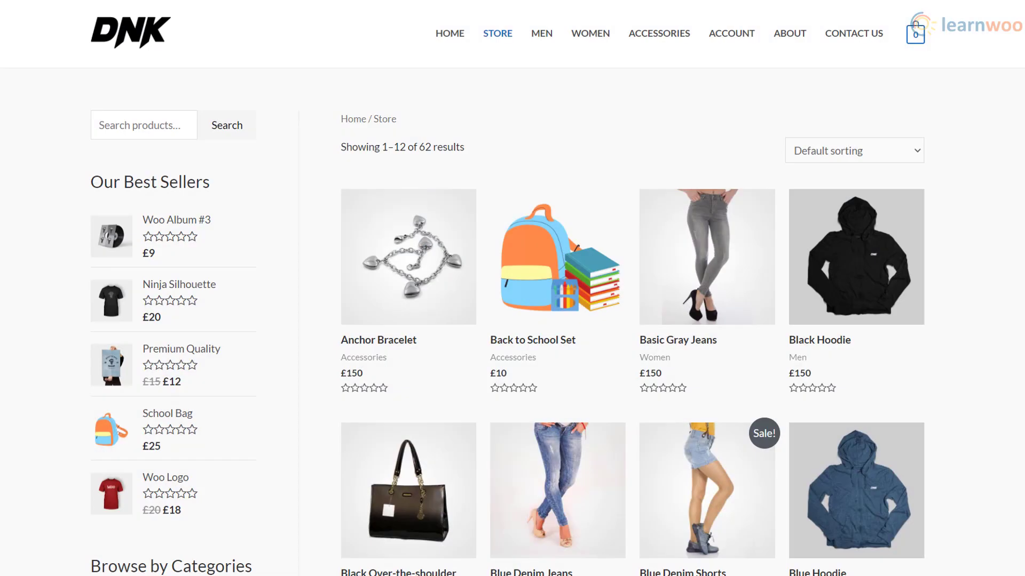
Scroll through the Store catalogue and down the Sample Page to its product grid
scroll(513, 288, down, 9)
scroll(512, 288, down, 2)
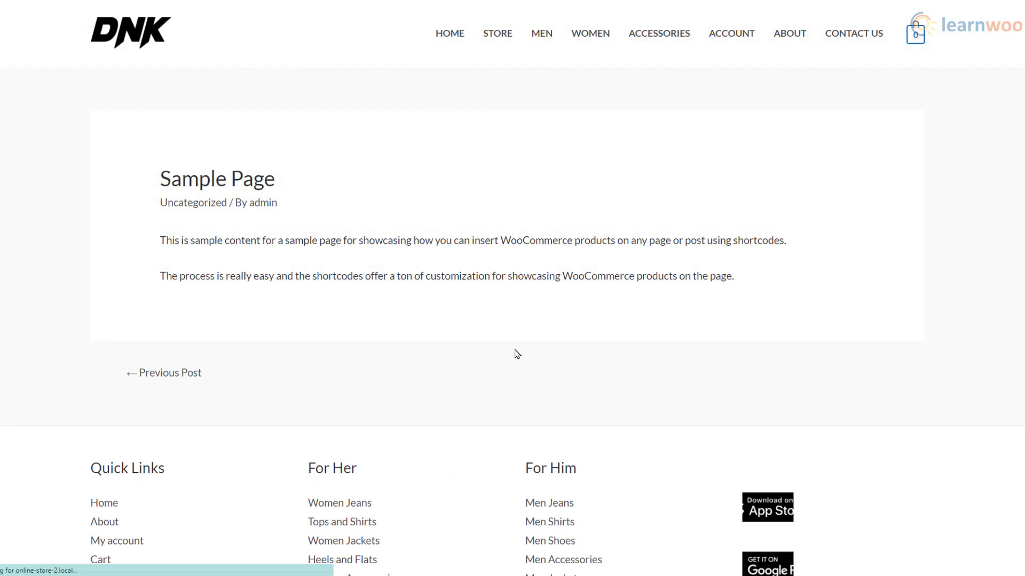
scroll(518, 354, down, 5)
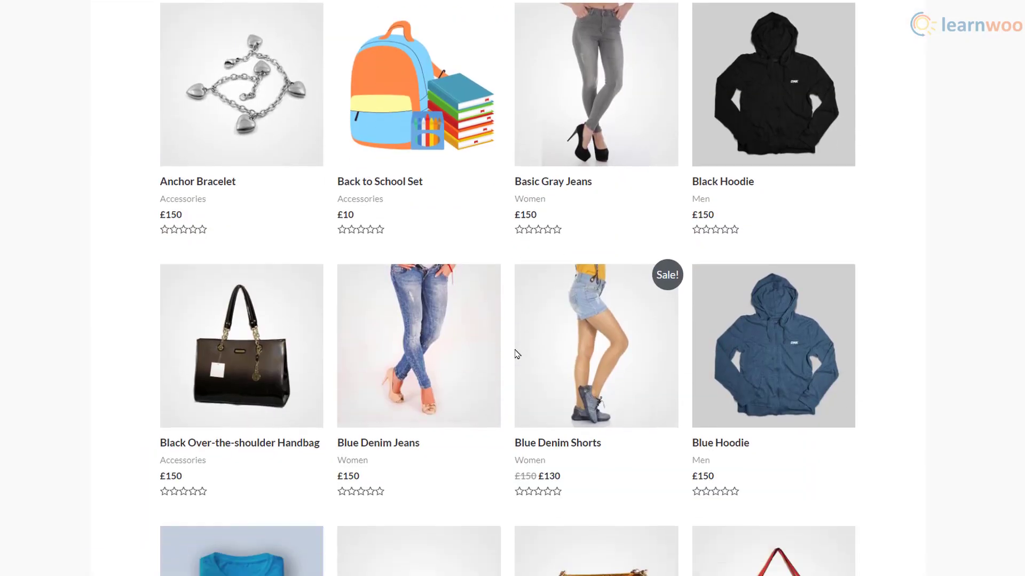
scroll(517, 354, down, 9)
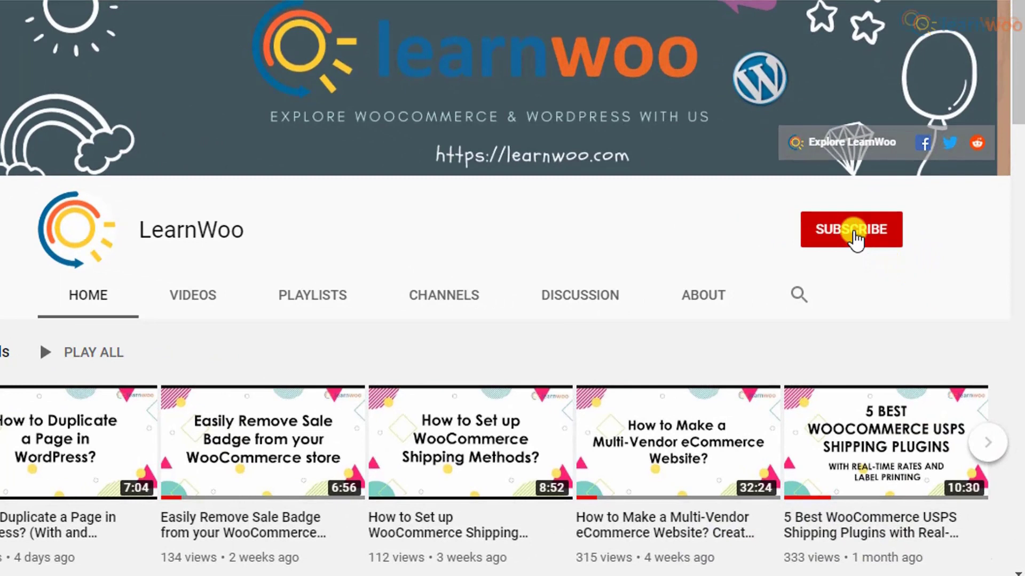
Subscribe to the LearnWoo YouTube channel with notifications set to All
click(854, 235)
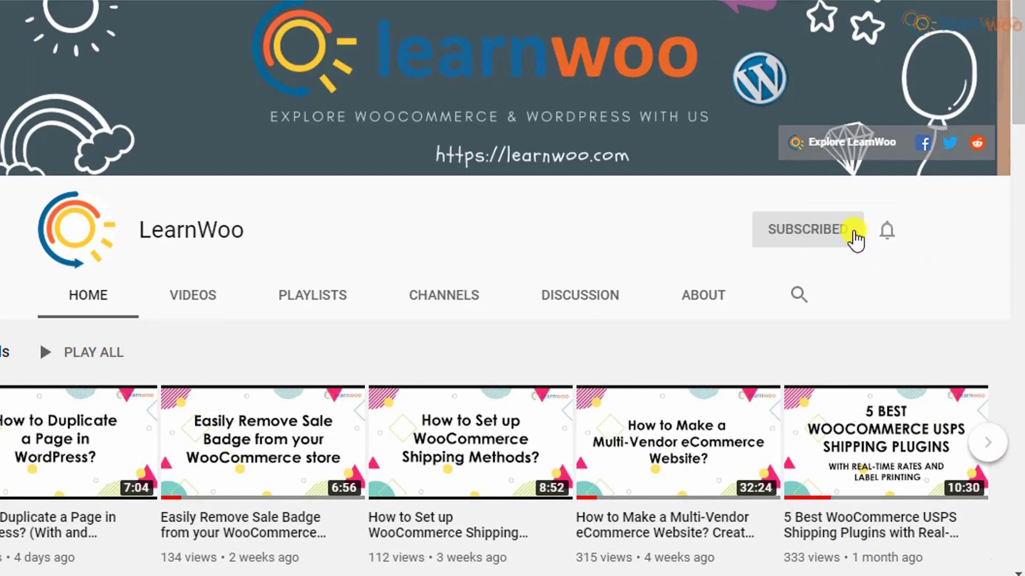
click(886, 232)
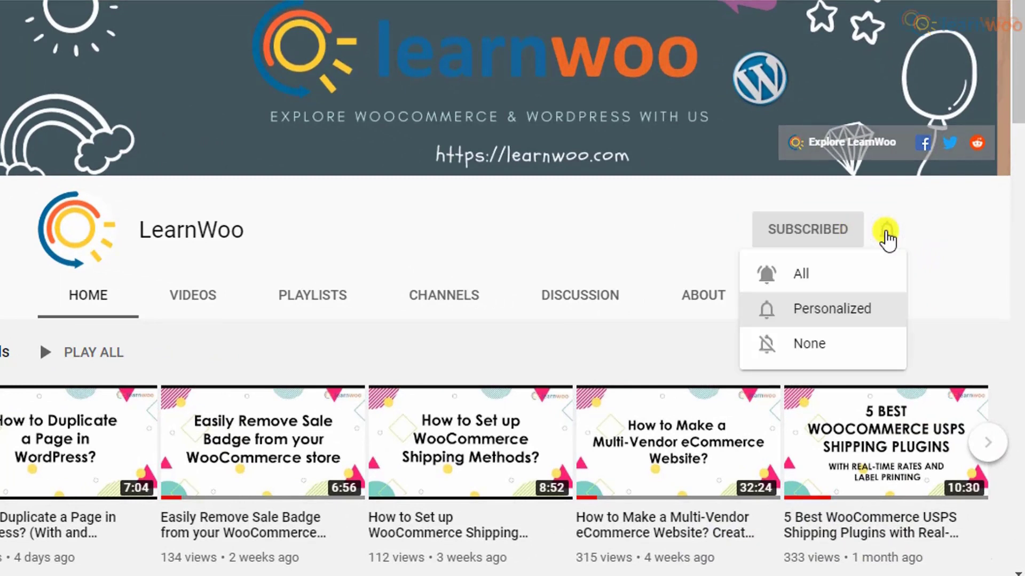
click(875, 273)
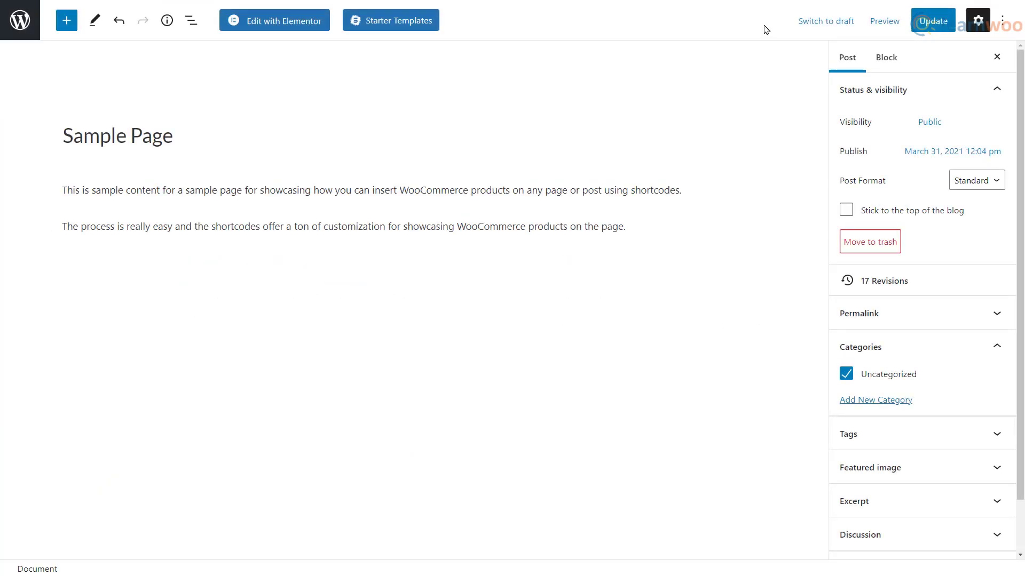
Insert a Shortcode block after the Sample Page's second paragraph, found by searching 'short'
click(414, 235)
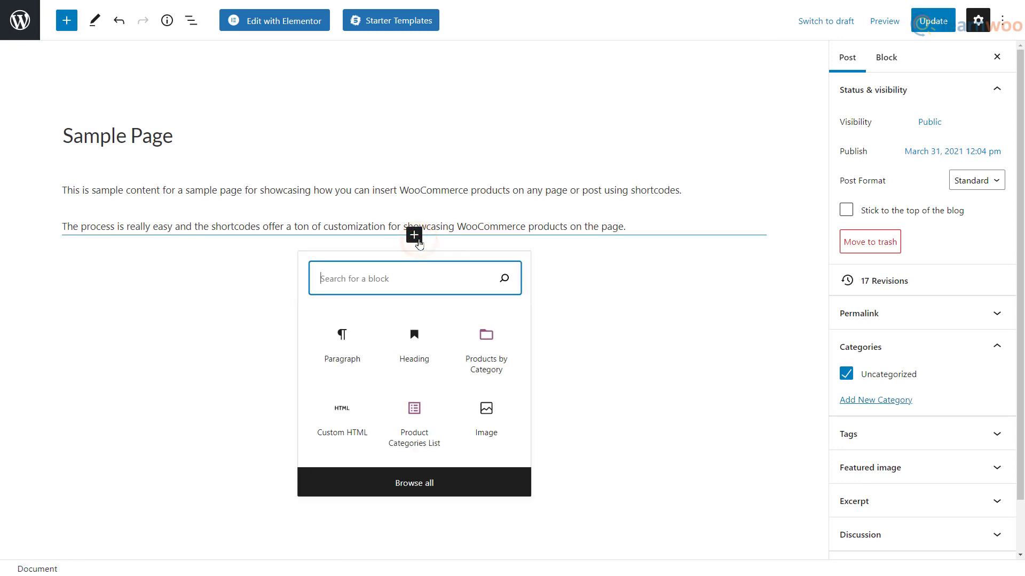
text(short)
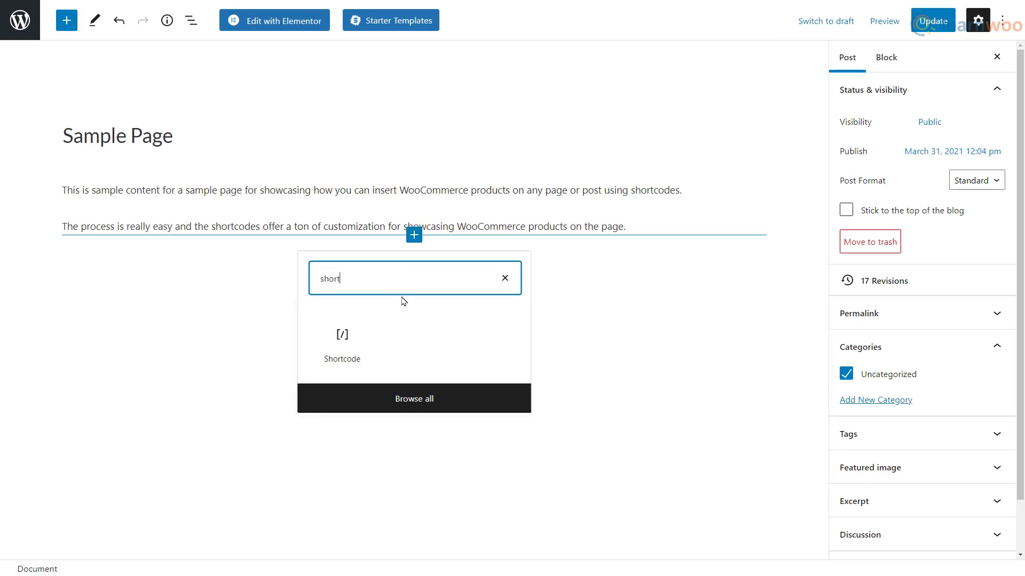
click(343, 347)
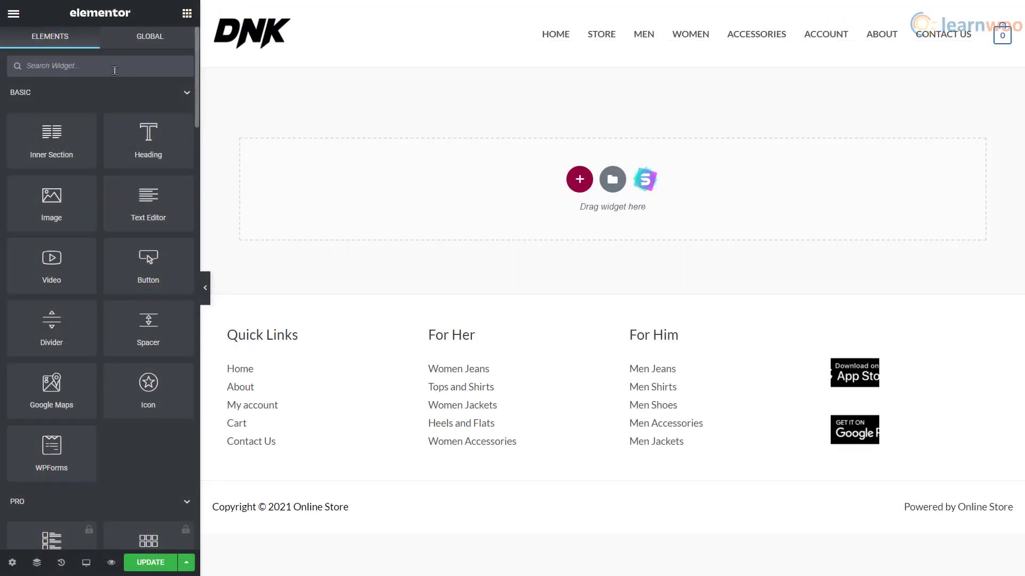
Search widgets for 'short' and drag the Shortcode widget into the empty Elementor section
click(115, 70)
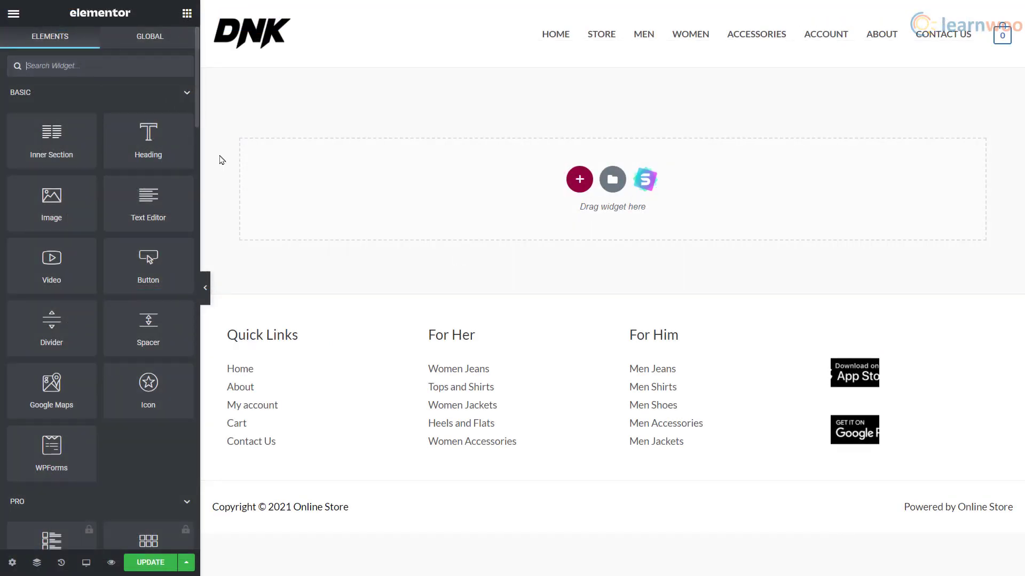
text(short)
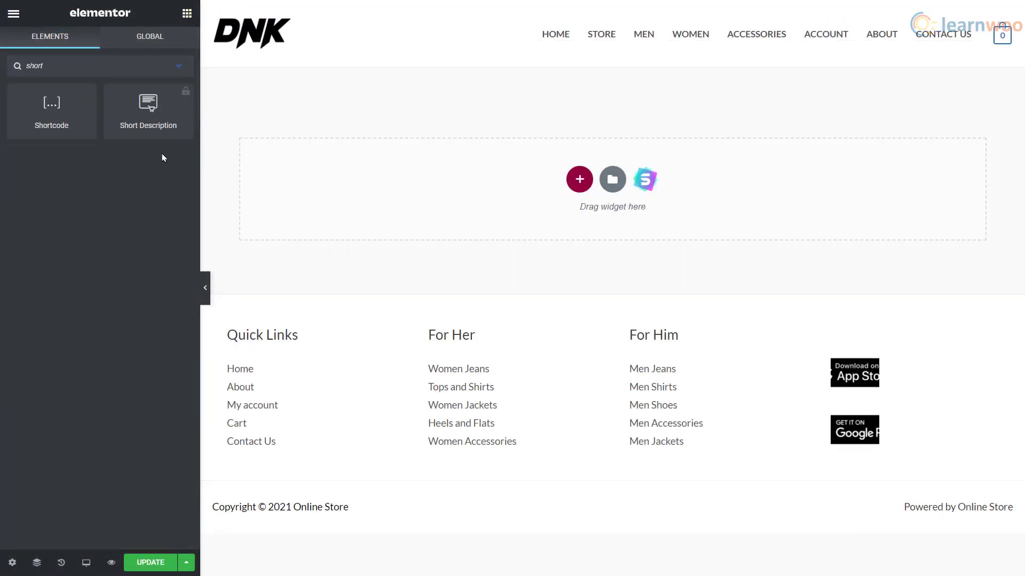
drag(69, 106, 495, 208)
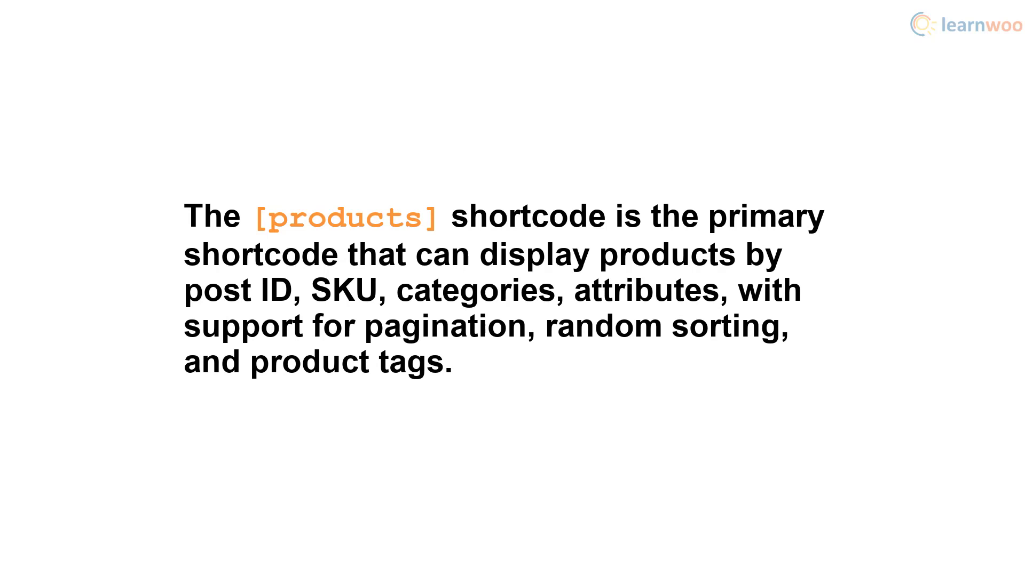
Enter [products] in the Shortcode block and scroll the resulting Sample Page product grid
text([products)
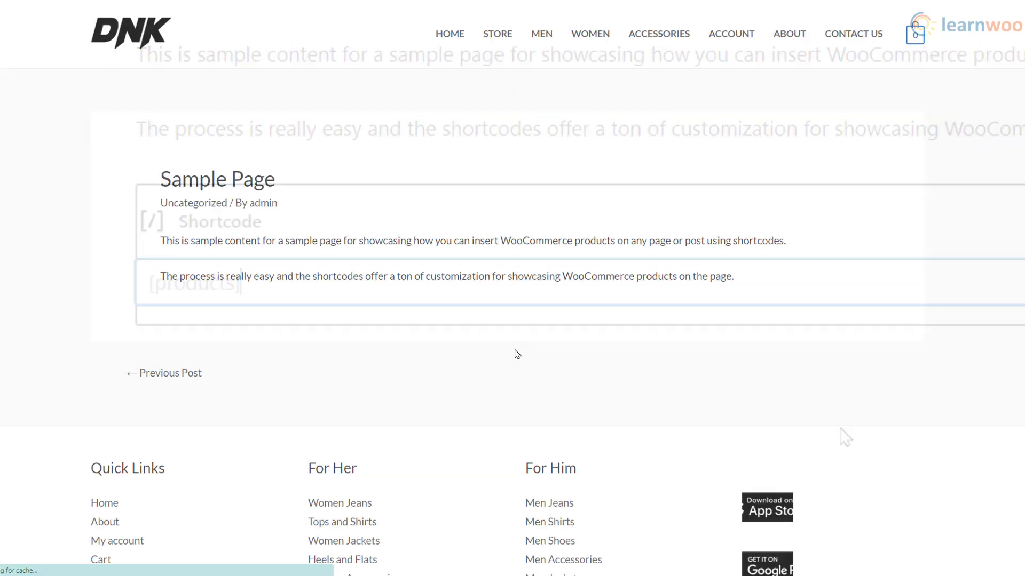
scroll(516, 354, down, 1)
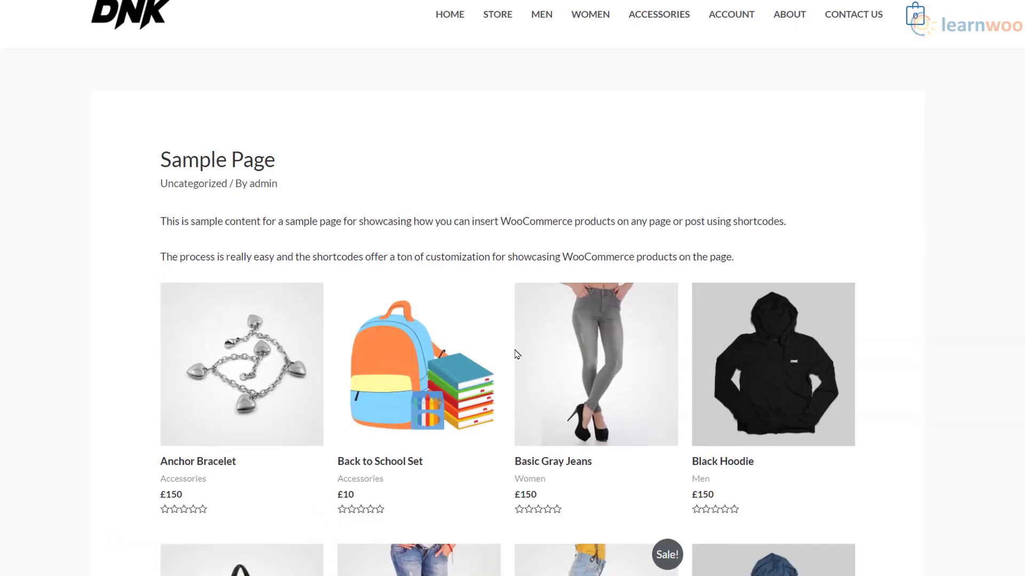
scroll(517, 354, down, 20)
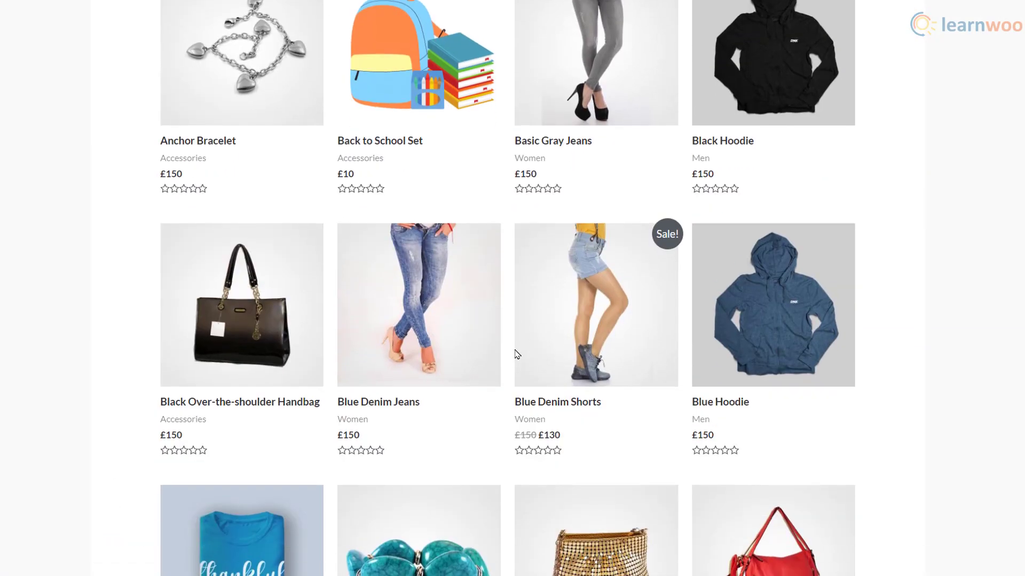
scroll(517, 355, down, 20)
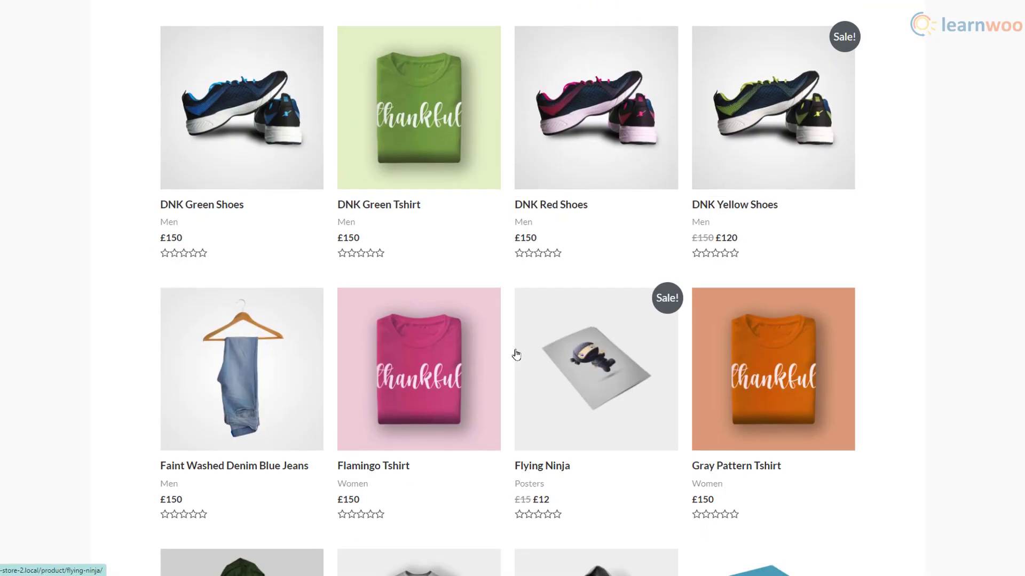
scroll(515, 353, down, 17)
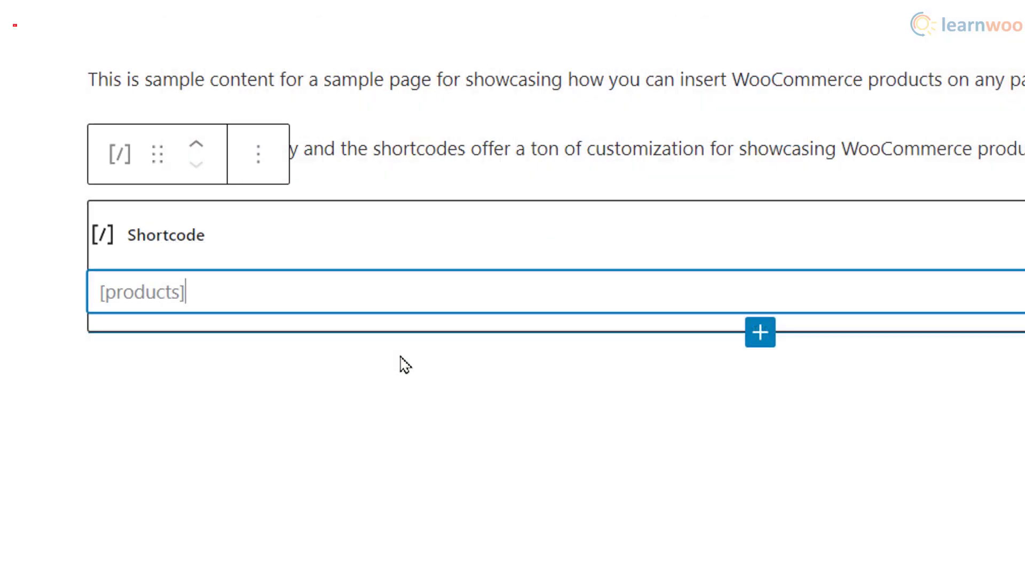
Insert attribute="value" before the closing bracket of the [products] shortcode
click(183, 292)
text(attribute=)
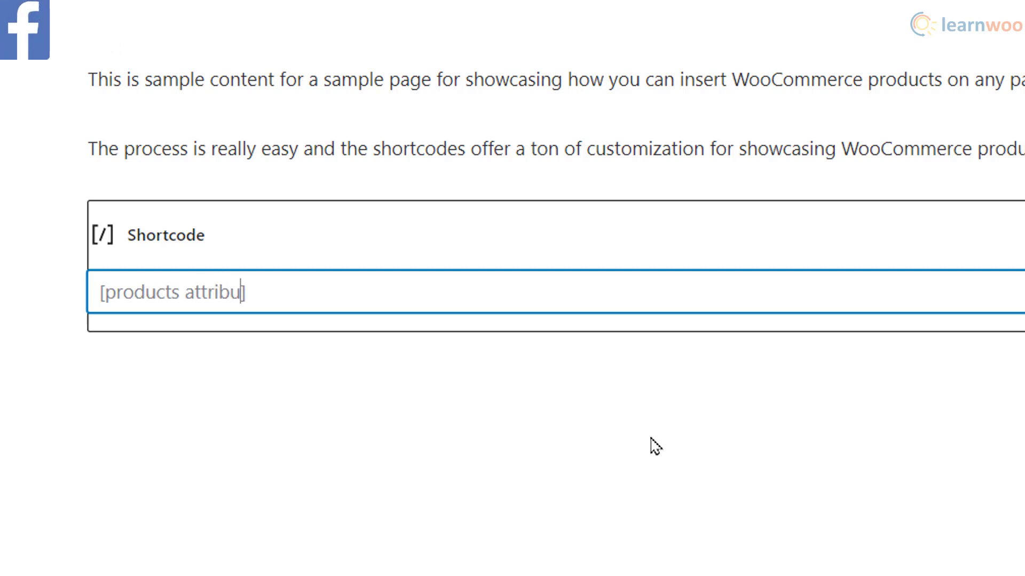
text("value")
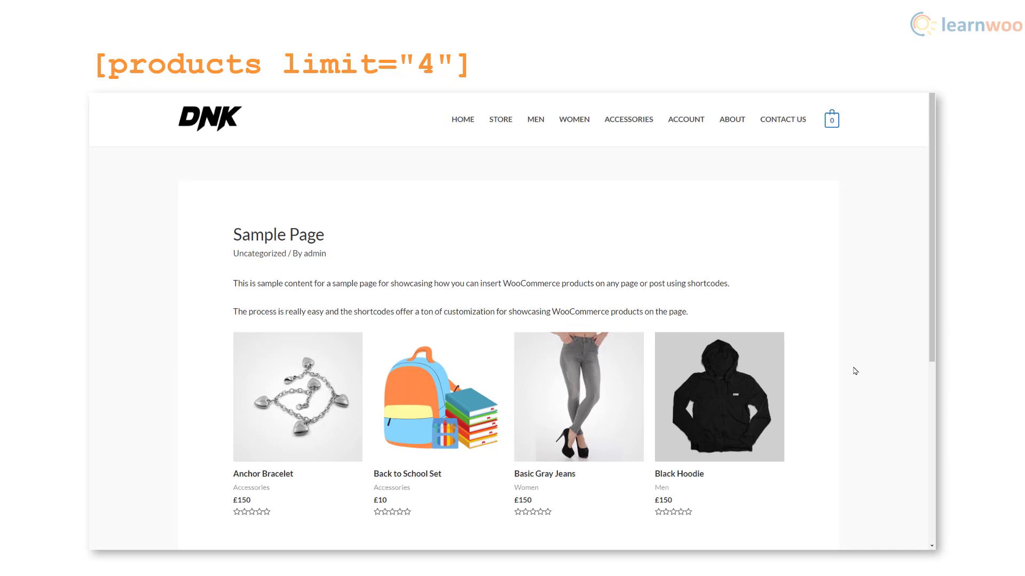
Reload the Sample Page to show four products in two columns ordered by popularity
scroll(855, 371, down, 2)
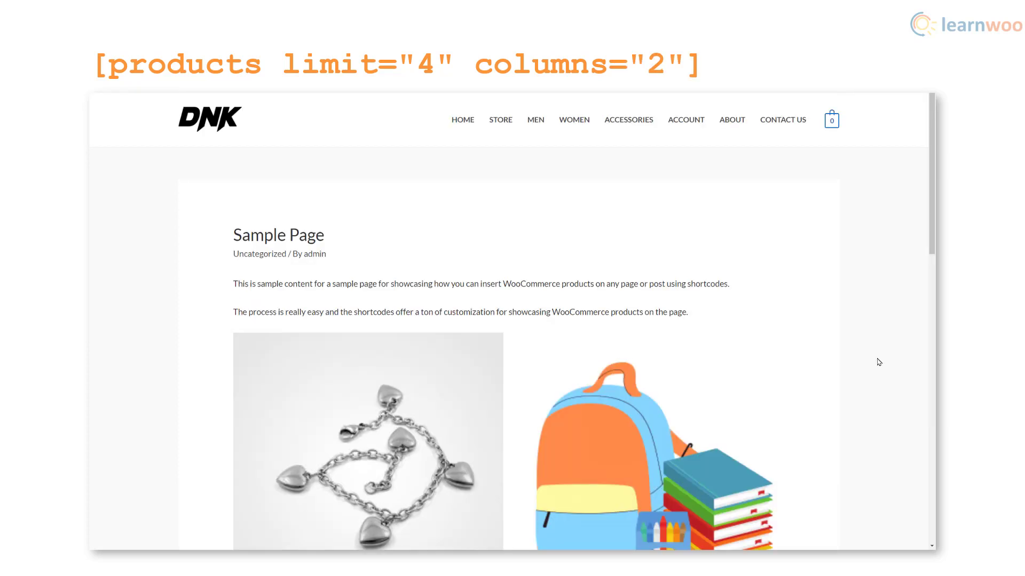
scroll(879, 363, down, 10)
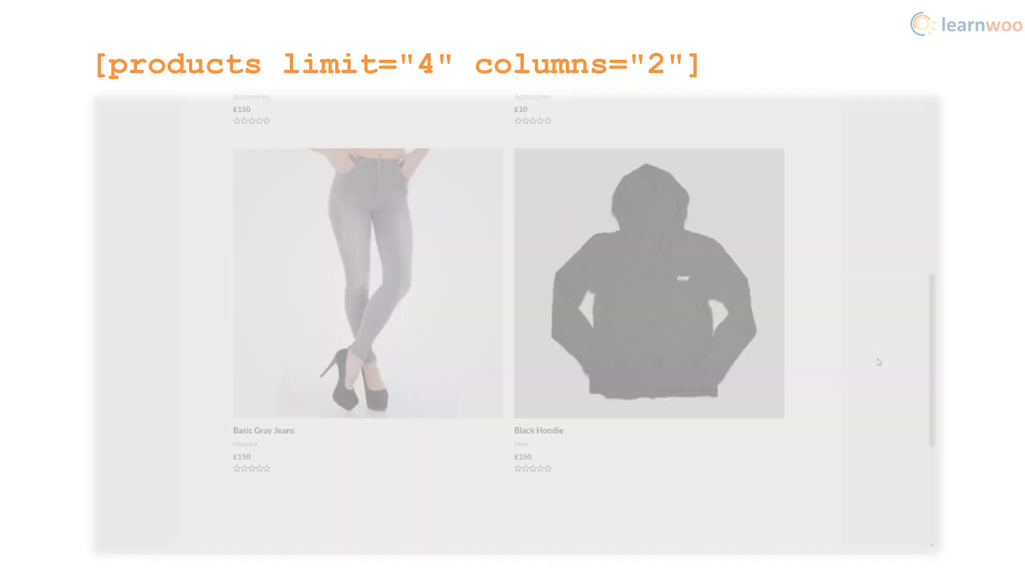
scroll(876, 359, up, 8)
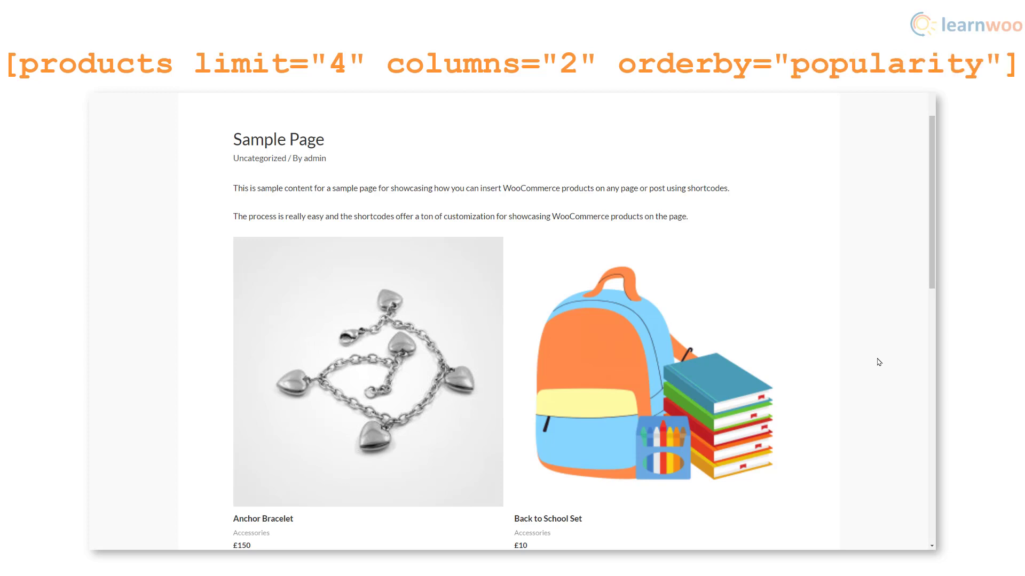
key(F5)
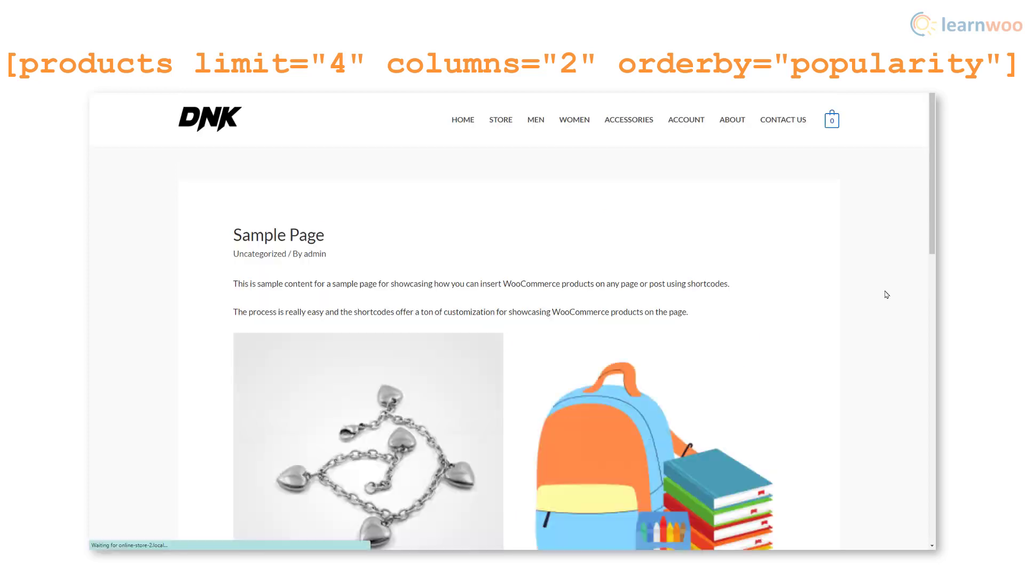
scroll(887, 294, down, 9)
scroll(886, 294, down, 3)
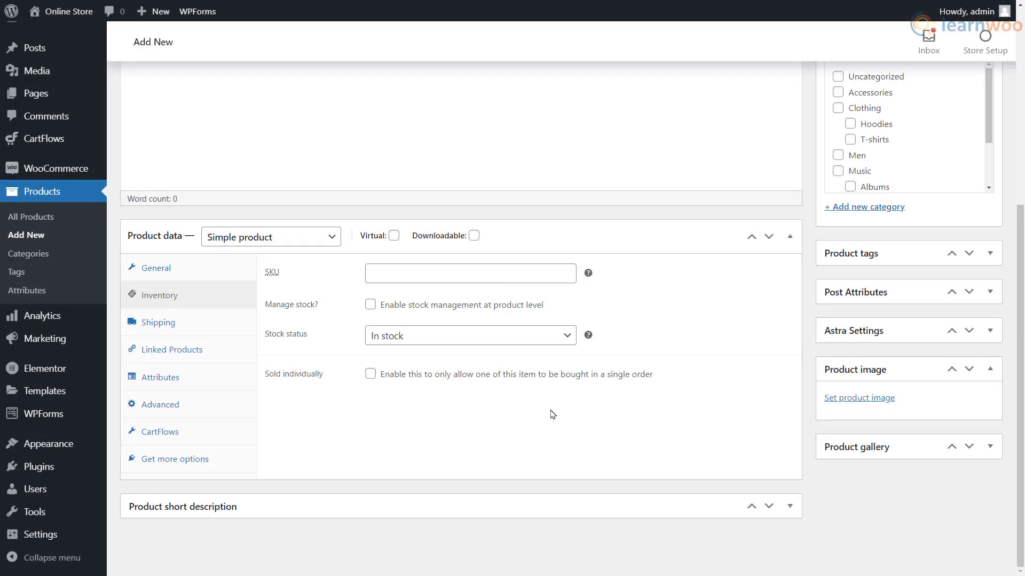
Select the SKU field on the new product's Inventory tab
click(437, 277)
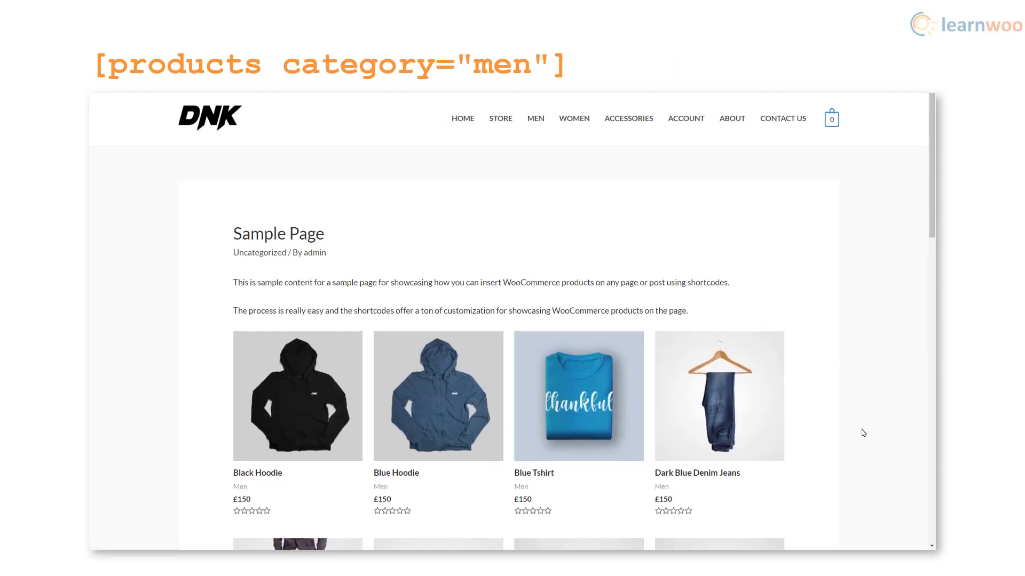
Scroll through the Sample Page's Men category products and back to the top
scroll(864, 433, down, 3)
scroll(864, 433, down, 5)
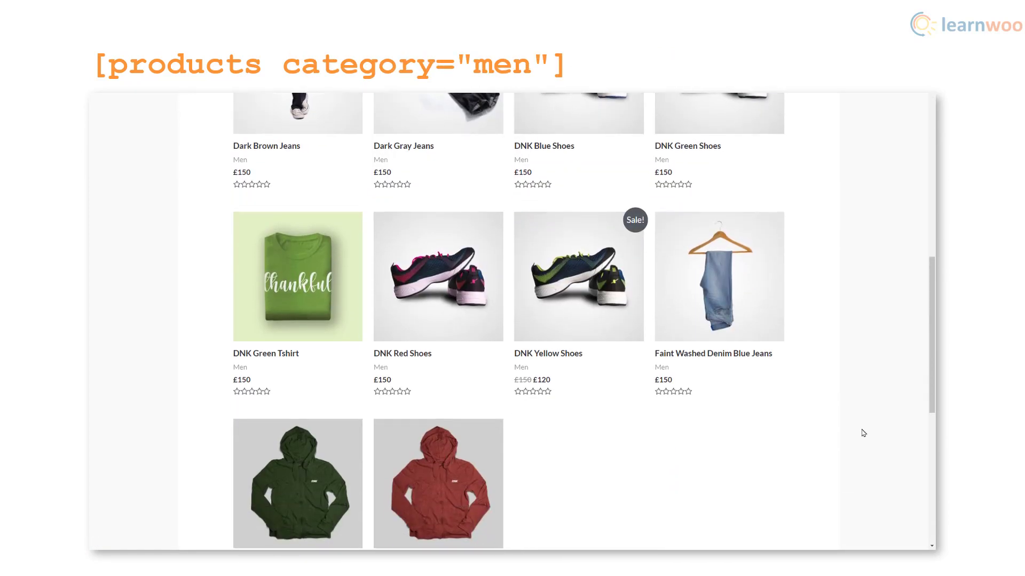
scroll(863, 433, up, 8)
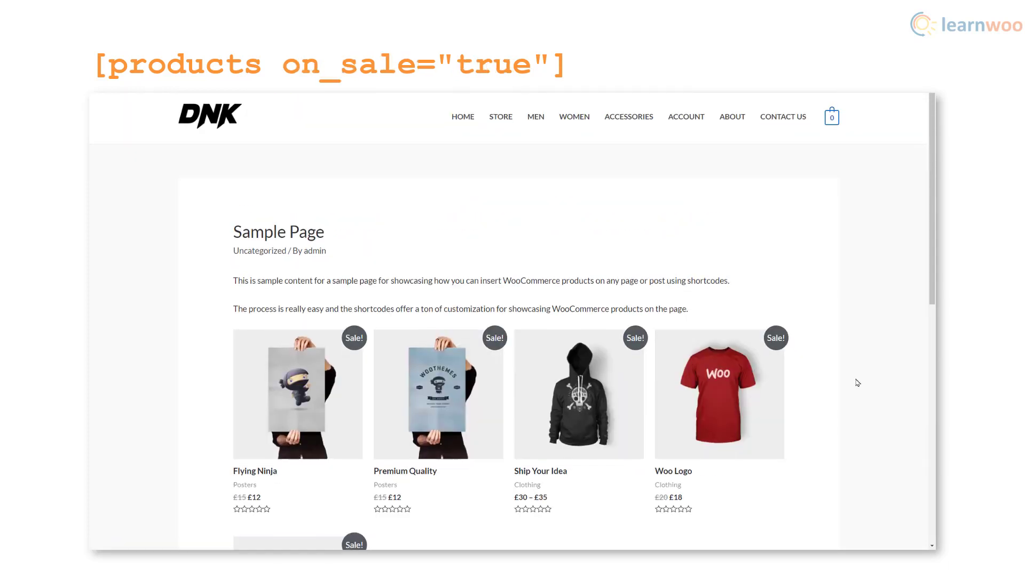
Scroll through the on-sale, best-selling and top-rated product grid previews
scroll(860, 432, down, 3)
scroll(857, 382, up, 3)
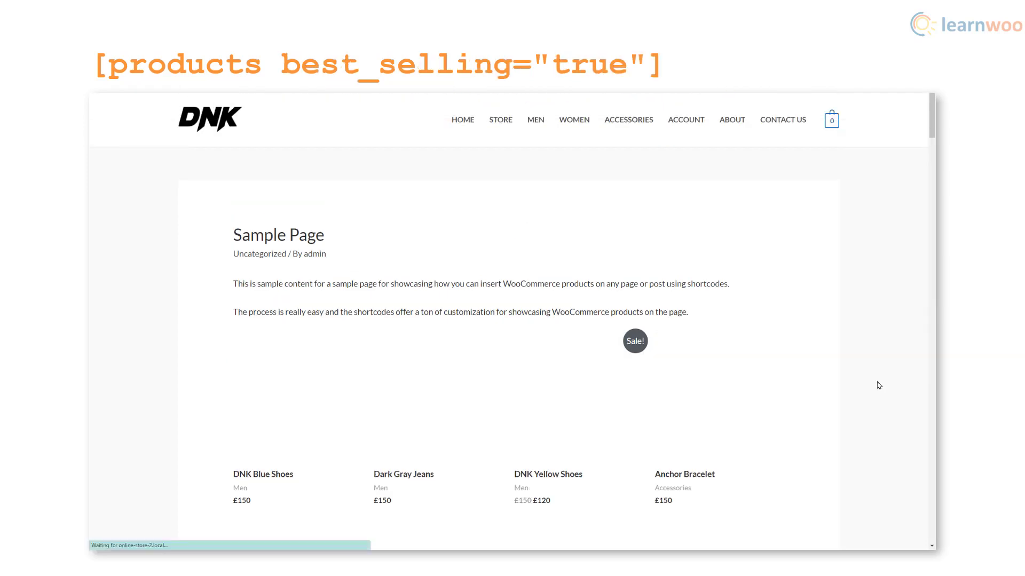
scroll(876, 382, down, 7)
scroll(879, 385, down, 4)
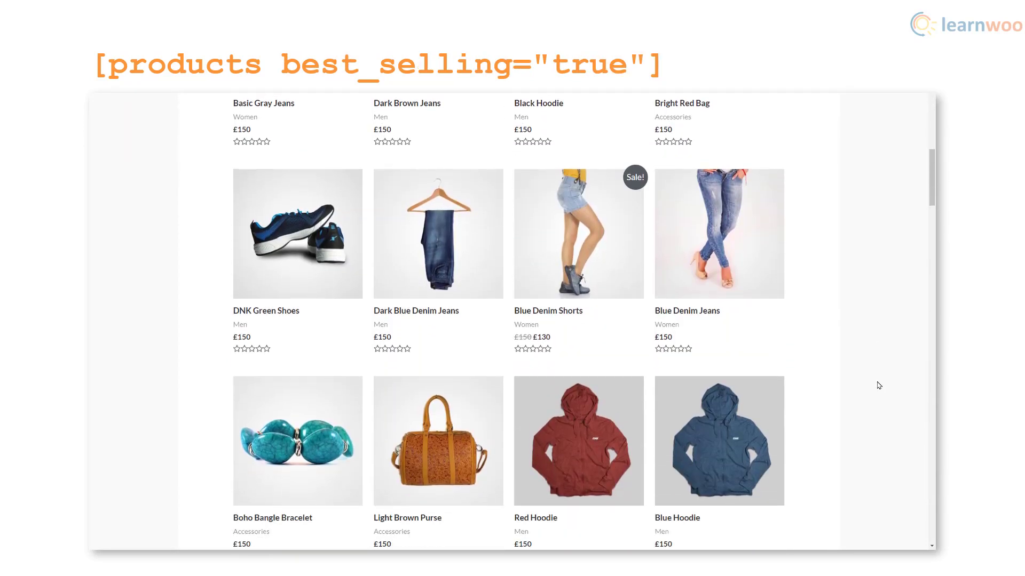
scroll(879, 386, up, 8)
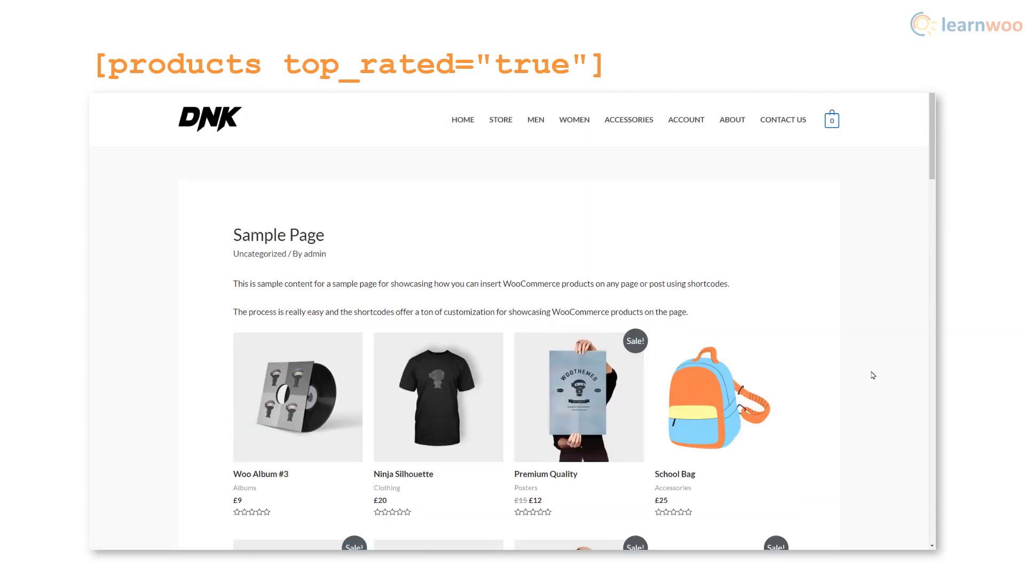
scroll(873, 376, down, 10)
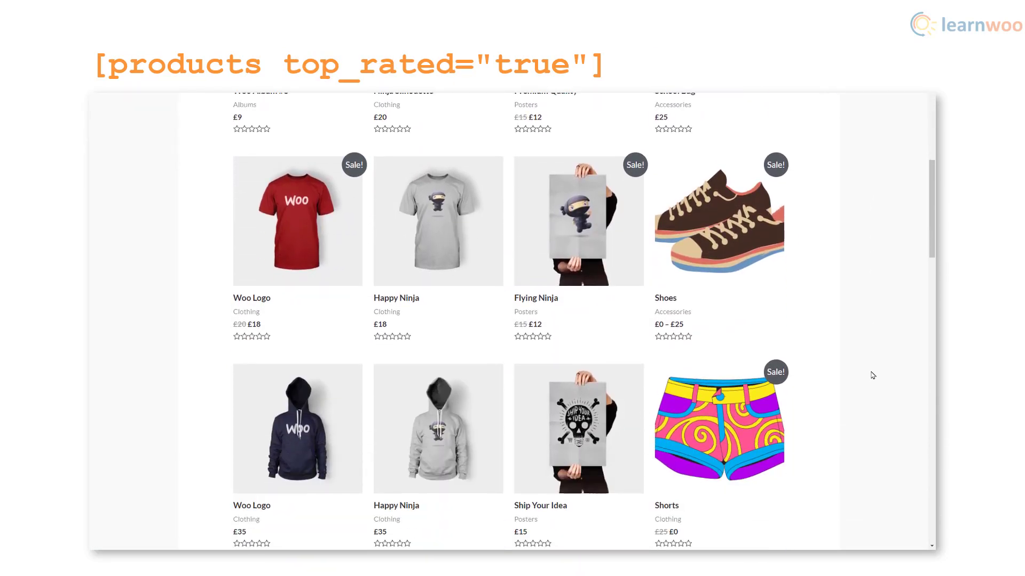
scroll(872, 376, up, 10)
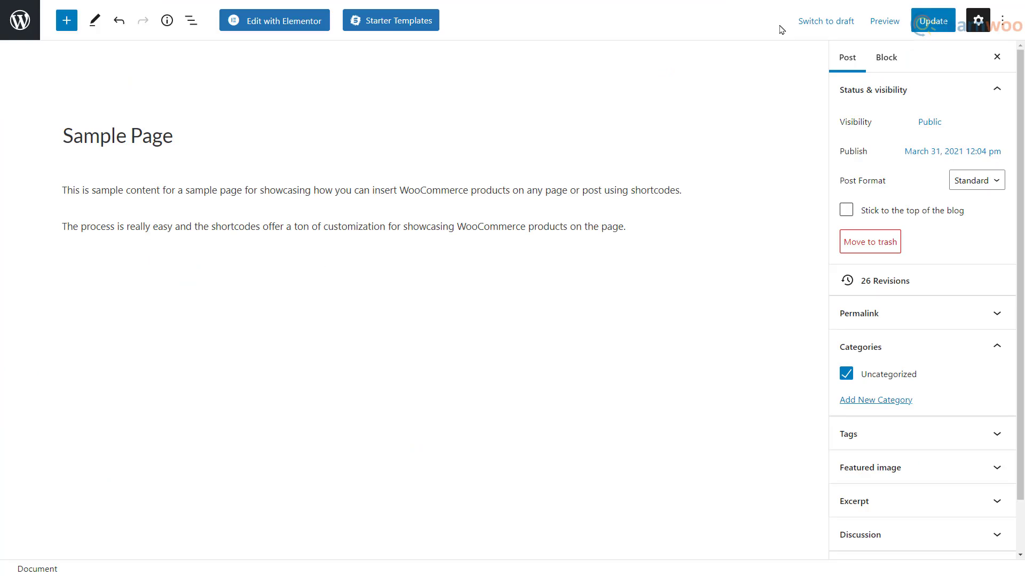
Insert a Products by Category block below the second paragraph, filtered to the Hoodies category
click(414, 235)
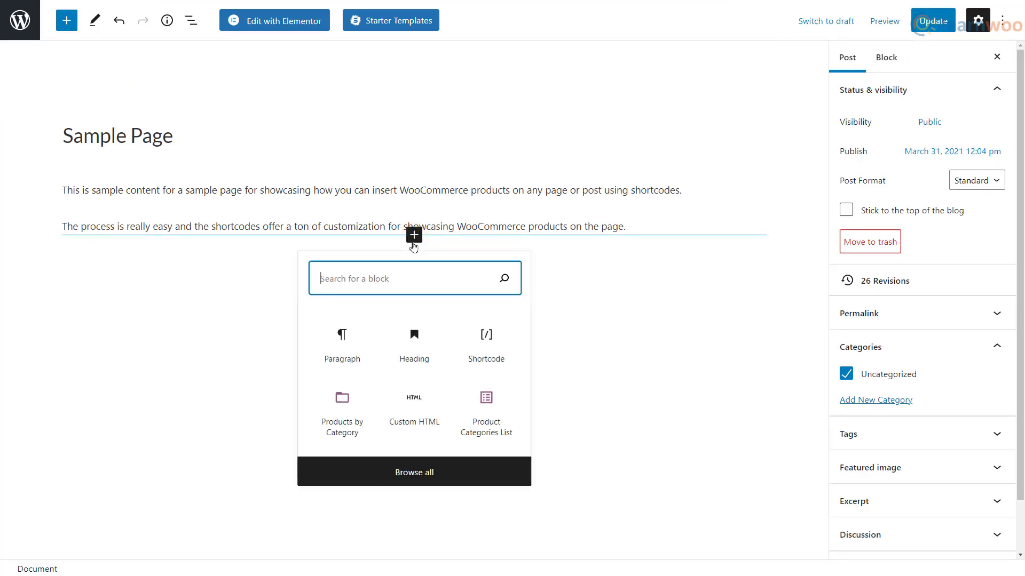
text(prod)
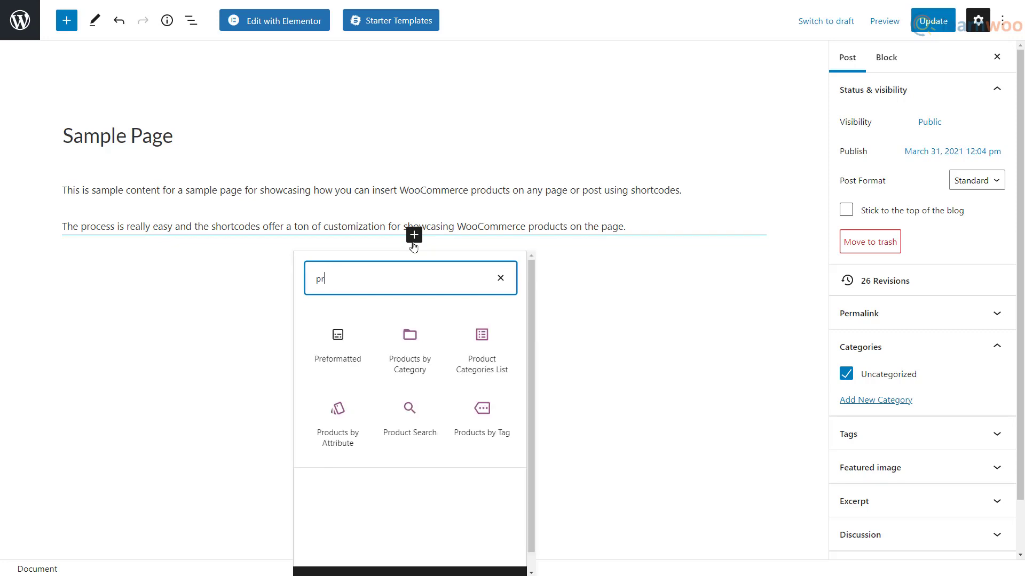
key(Tab)
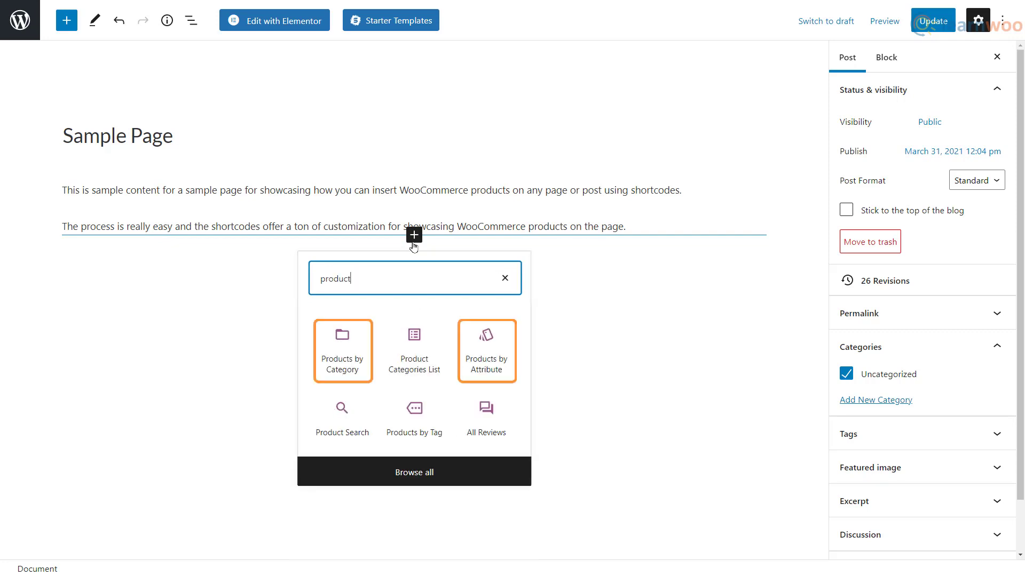
click(357, 339)
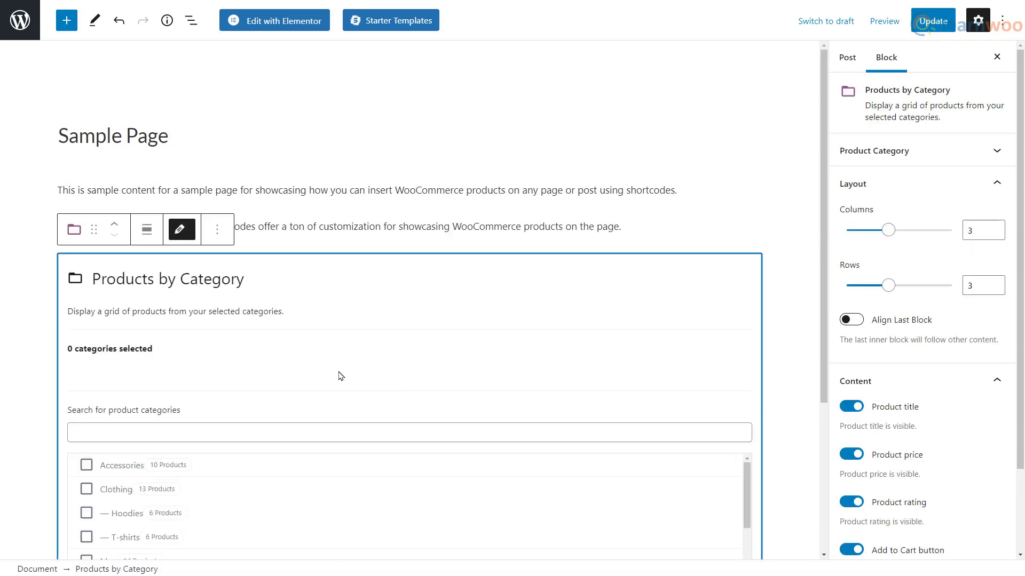
scroll(340, 376, down, 4)
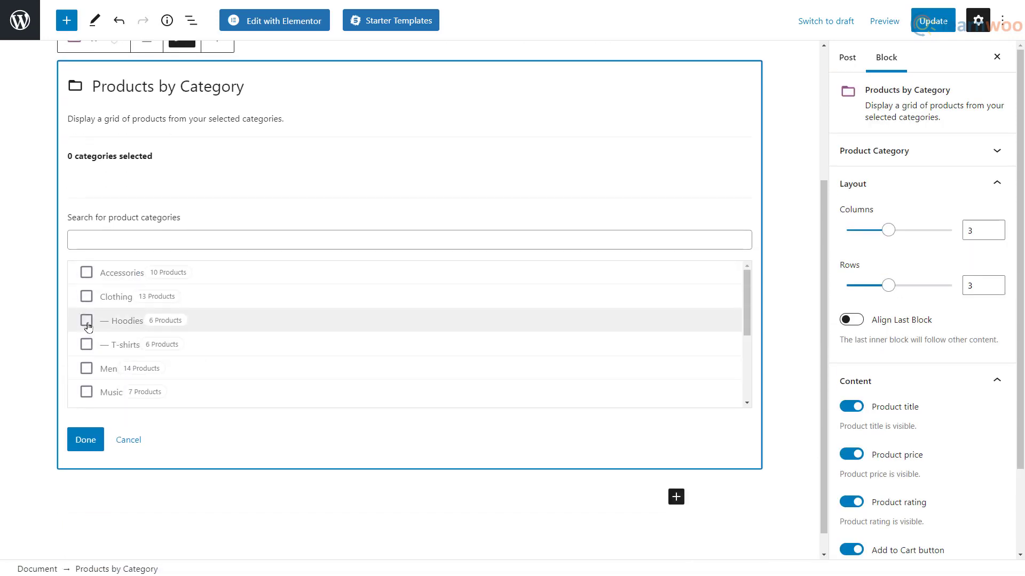
click(87, 322)
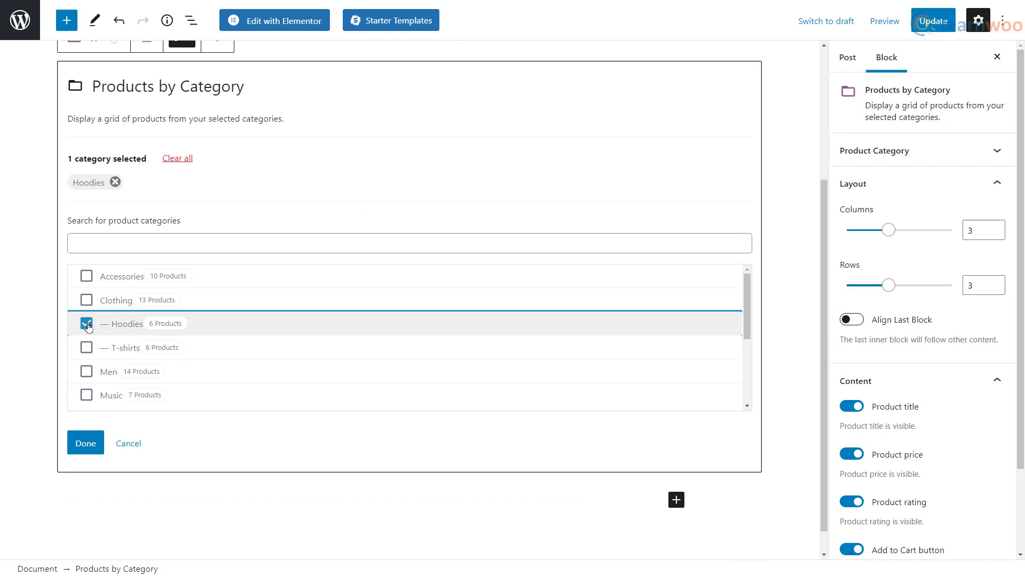
click(85, 445)
scroll(677, 477, down, 5)
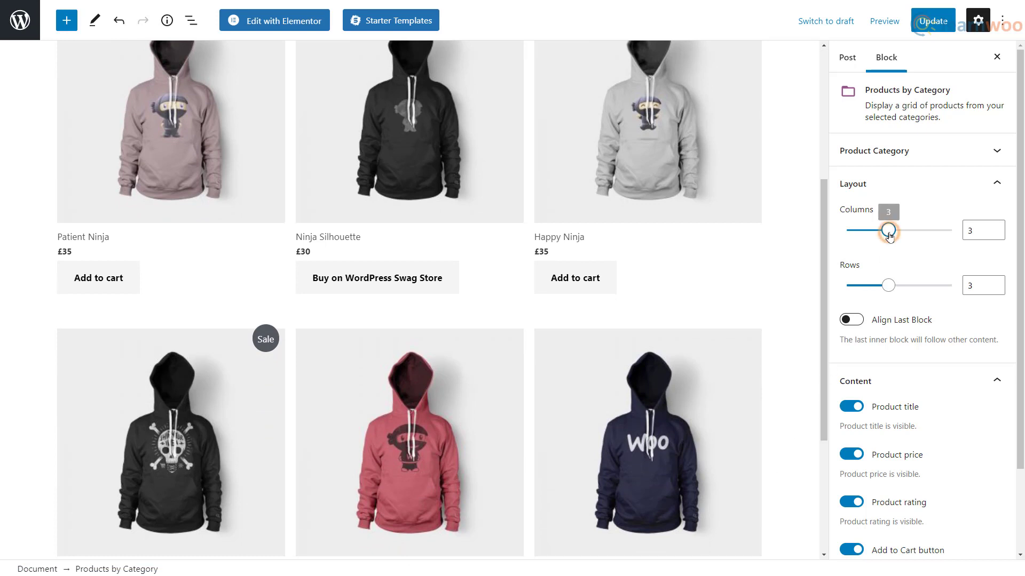
Set the hoodie grid to 4 columns and 1 row, hide Add to Cart, sorted by price low to high
drag(898, 237, 903, 237)
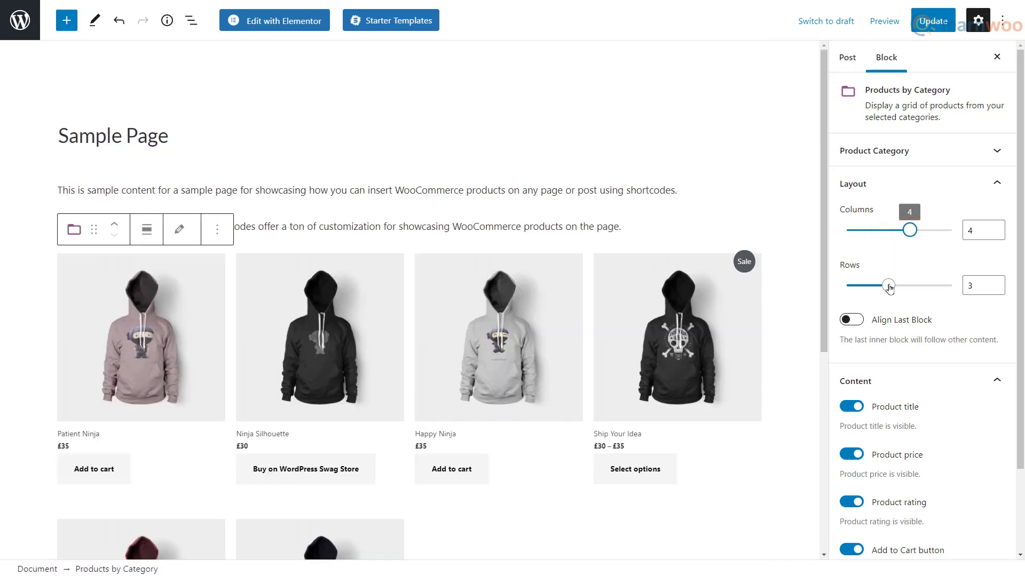
drag(878, 291, 856, 297)
scroll(991, 299, down, 2)
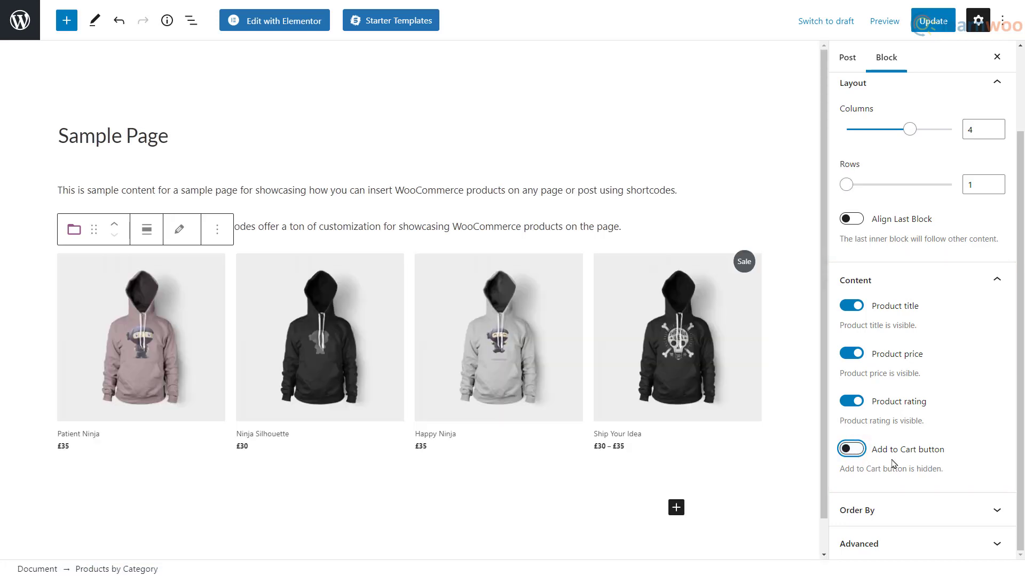
click(995, 510)
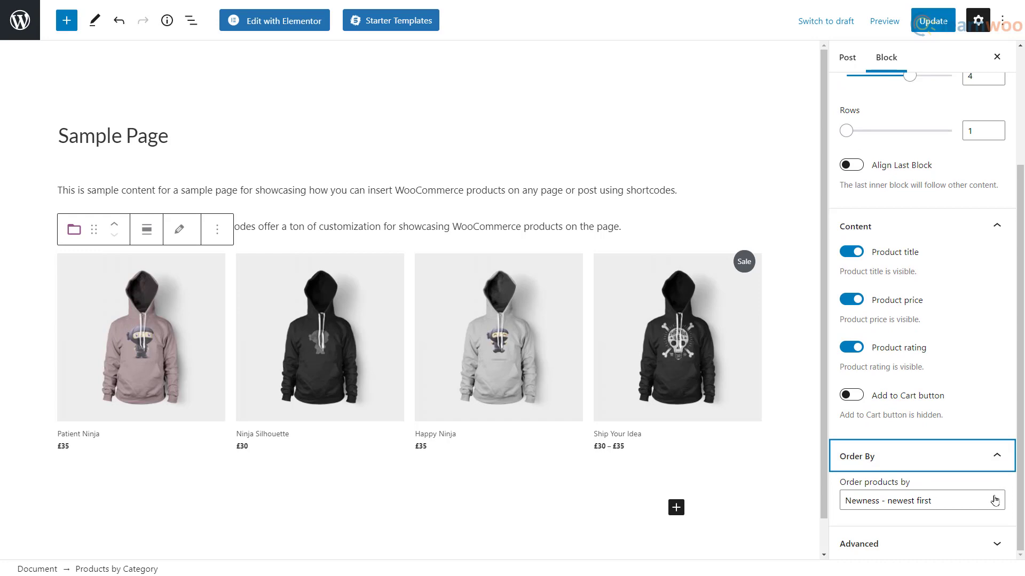
click(994, 501)
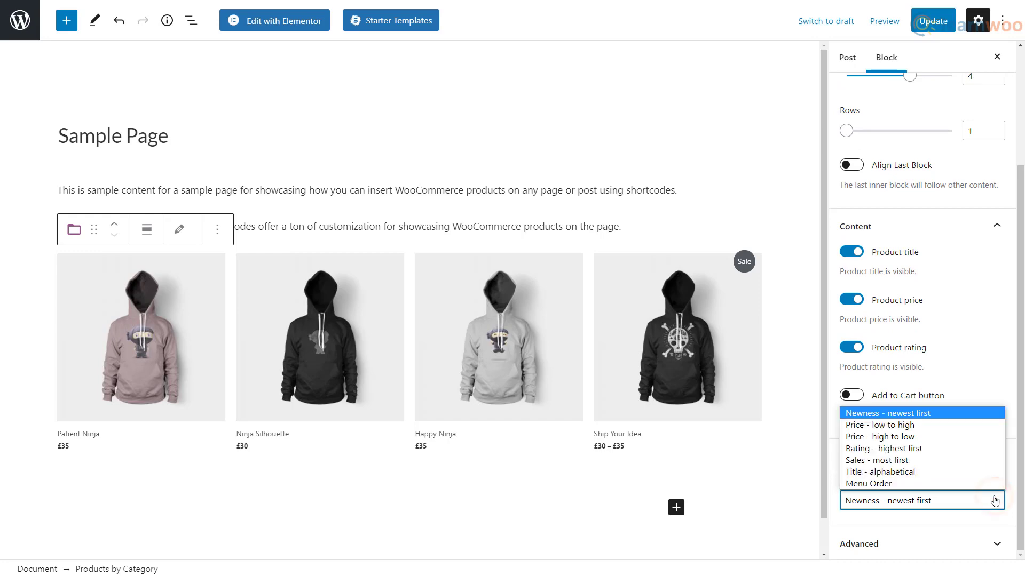
click(923, 425)
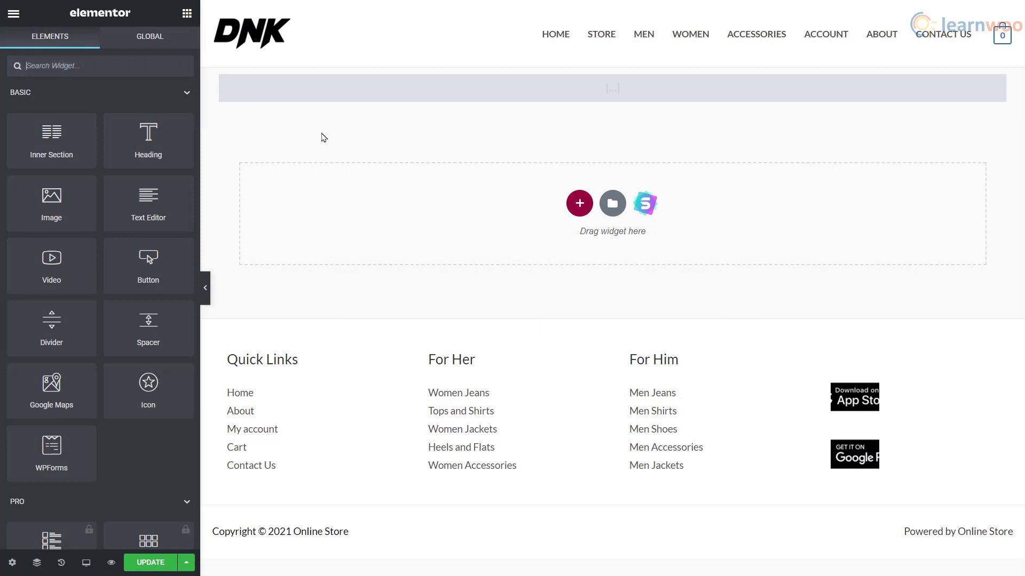
Drop the Elementor Products widget into the empty section so Shorts and Shoes are listed
text(product)
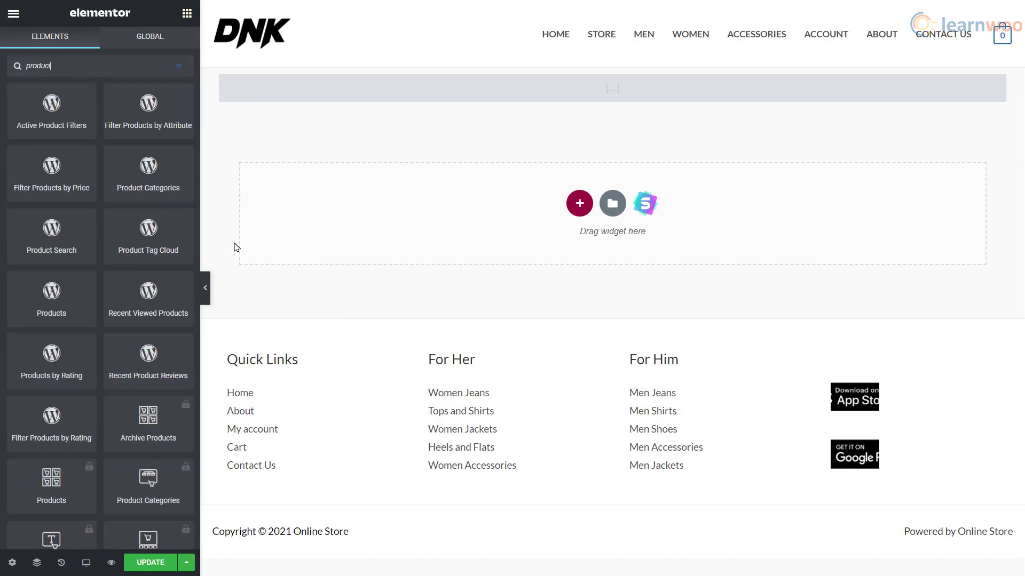
drag(74, 299, 579, 221)
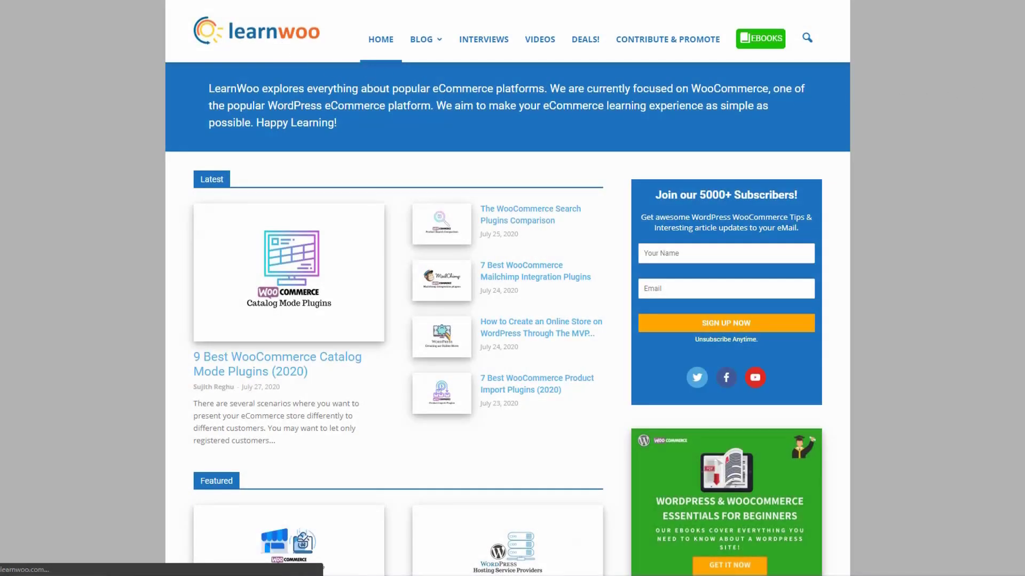
scroll(508, 288, down, 5)
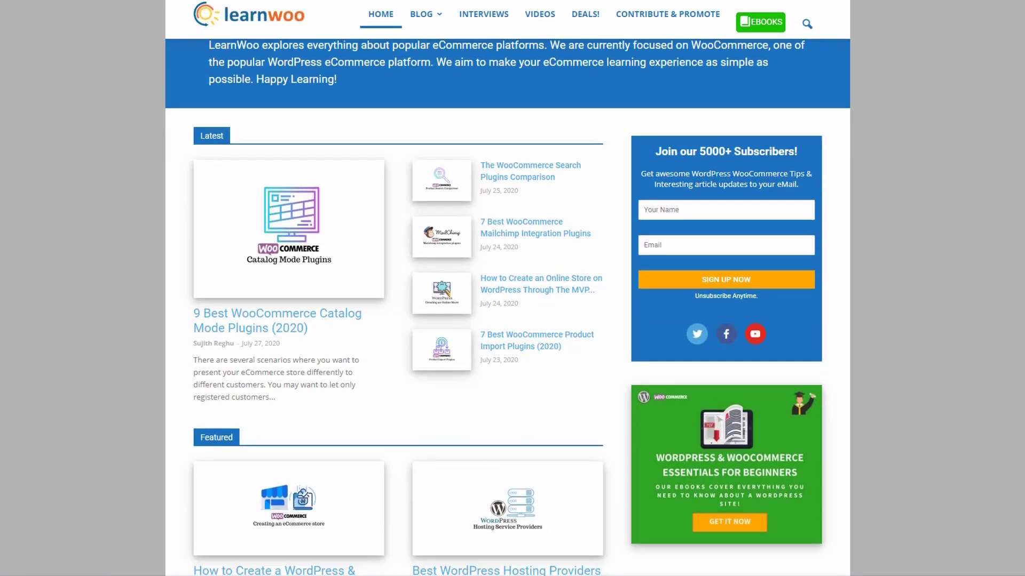
scroll(508, 288, down, 6)
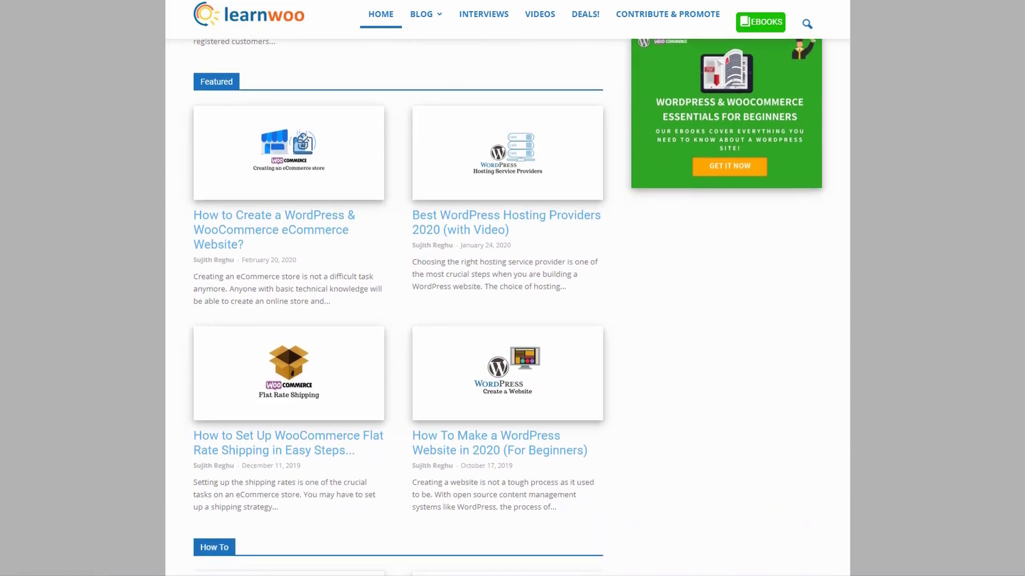
scroll(508, 288, down, 4)
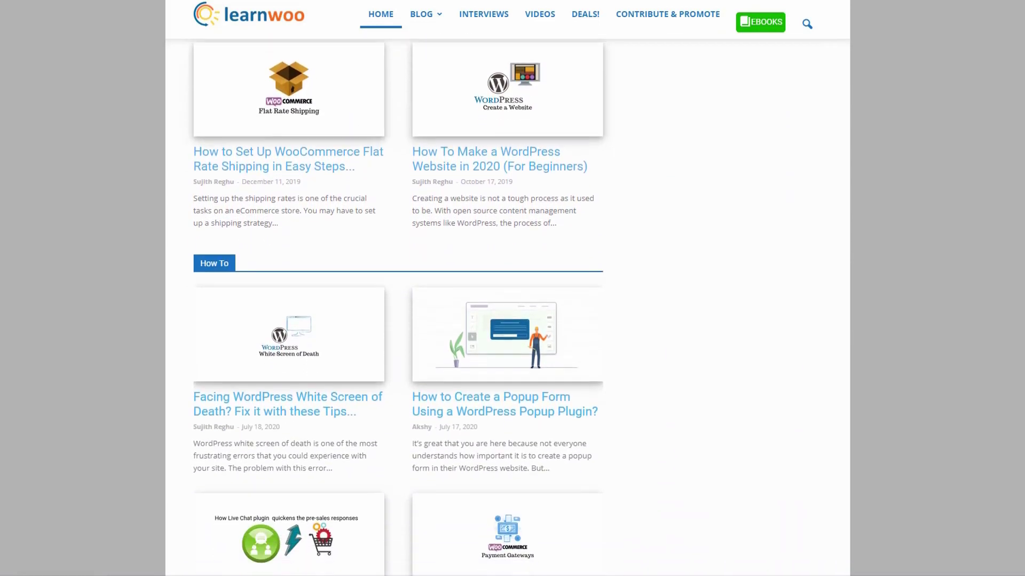
scroll(508, 288, down, 2)
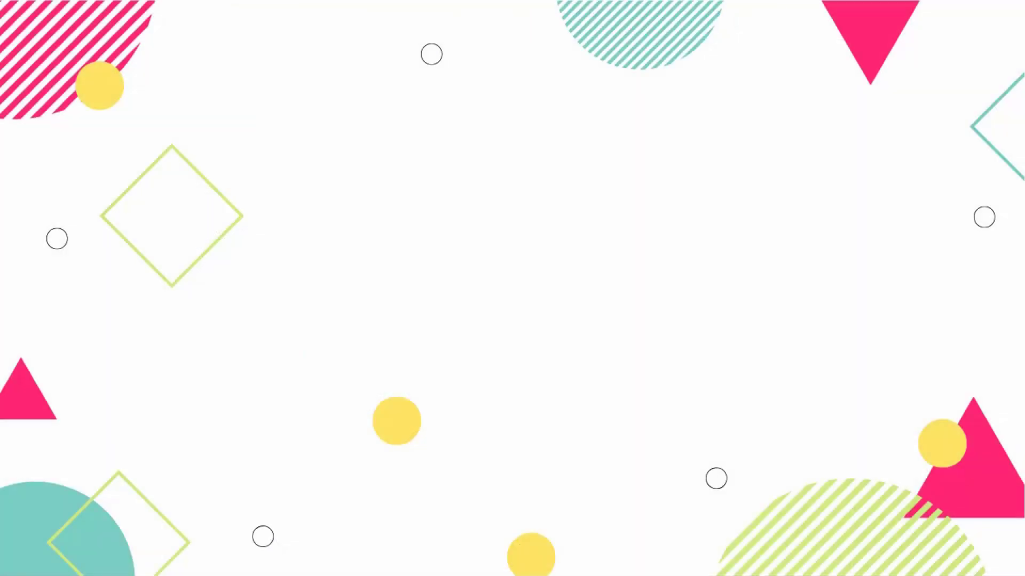